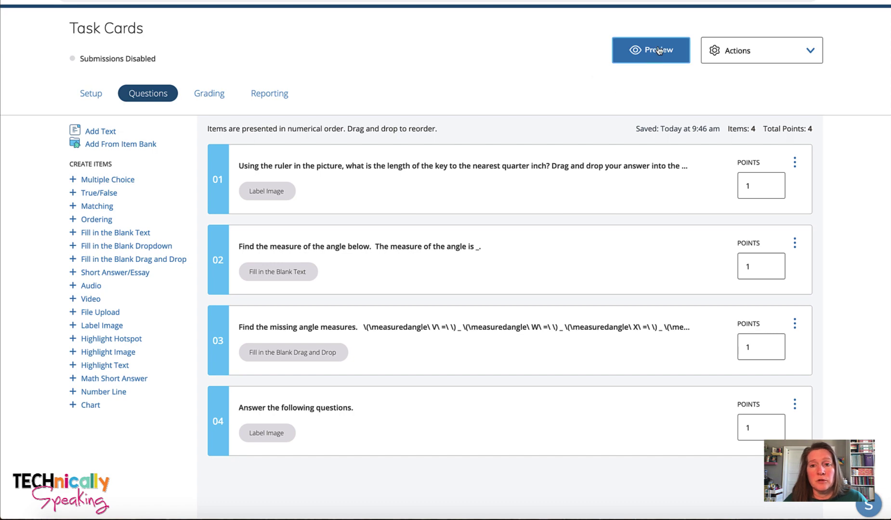
Start a preview attempt of Task Cards and drop '4 ½ inches' into the key-length answer box
{"action": "left_click", "coordinate": [648, 57]}
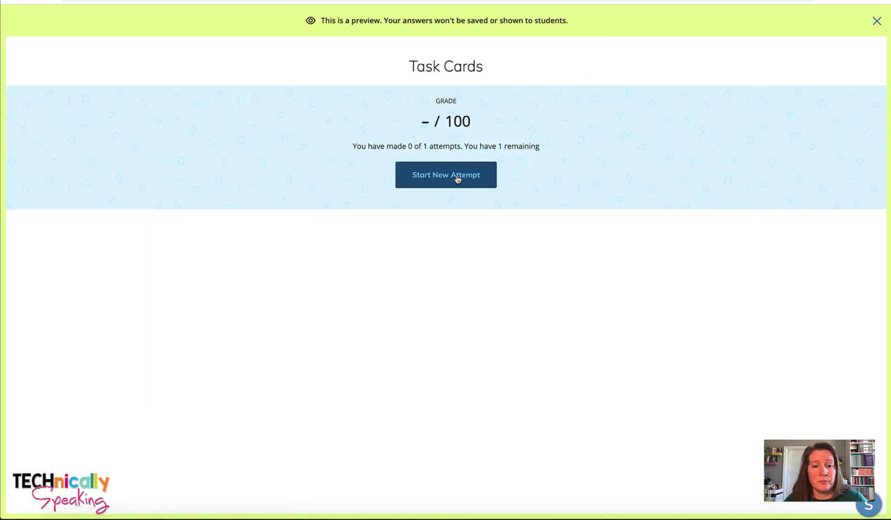
{"action": "left_click", "coordinate": [455, 175]}
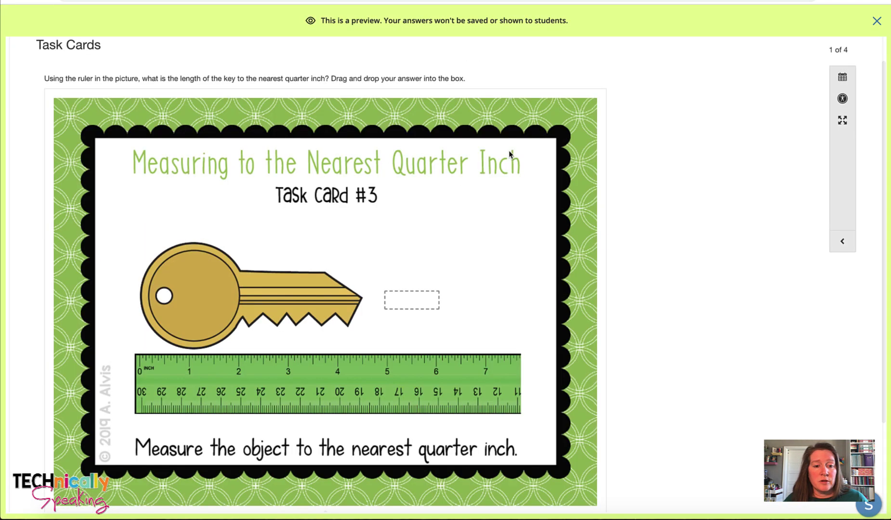
{"action": "scroll", "coordinate": [509, 154], "scroll_direction": "down", "scroll_amount": 1}
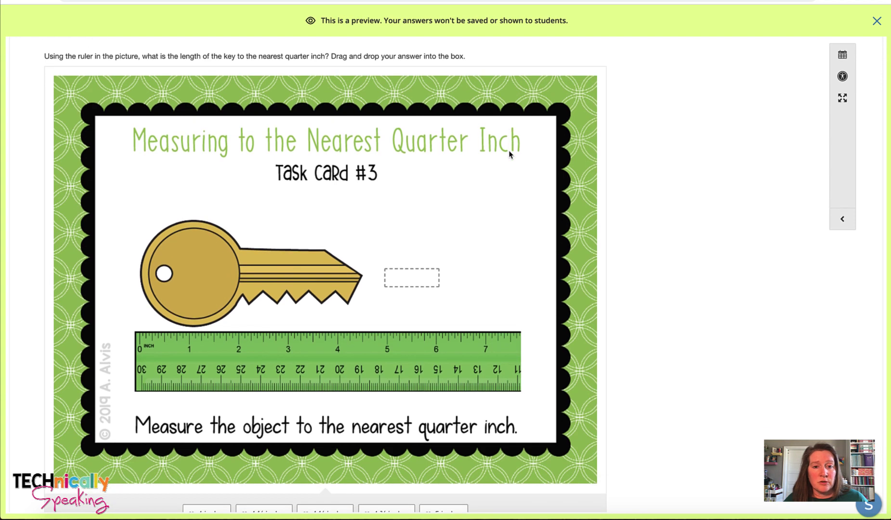
{"action": "scroll", "coordinate": [510, 153], "scroll_direction": "down", "scroll_amount": 2}
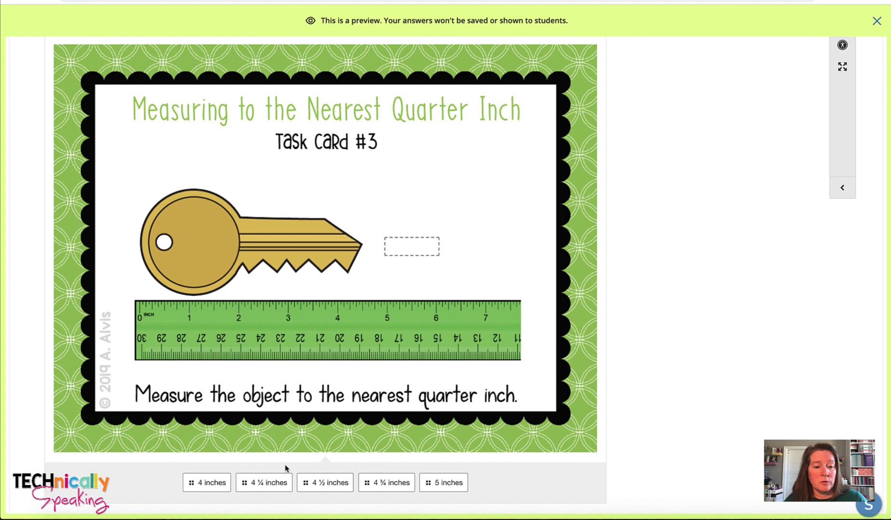
{"action": "left_click_drag", "start_coordinate": [312, 484], "coordinate": [403, 246]}
{"action": "scroll", "coordinate": [692, 227], "scroll_direction": "down", "scroll_amount": 2}
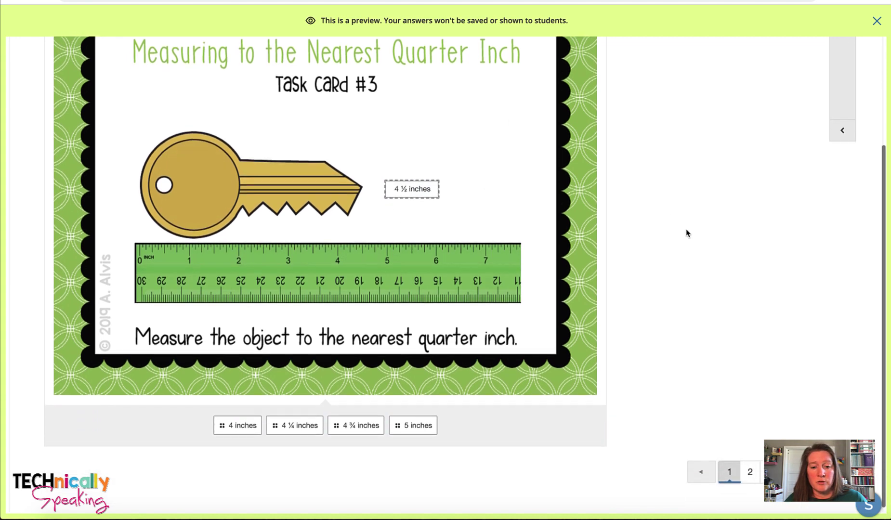
On the Measuring Angles card, place the protractor on the angle, rotate it into line, and select the answer box
{"action": "left_click", "coordinate": [750, 476]}
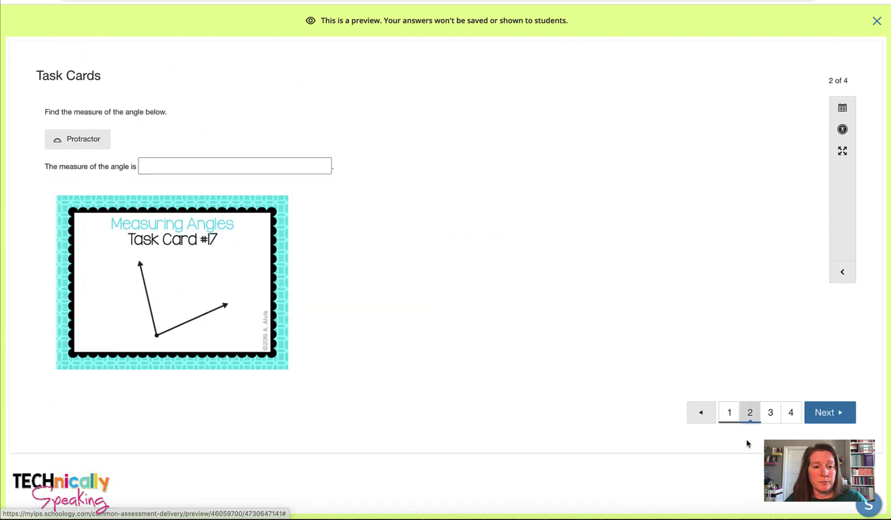
{"action": "left_click", "coordinate": [92, 138]}
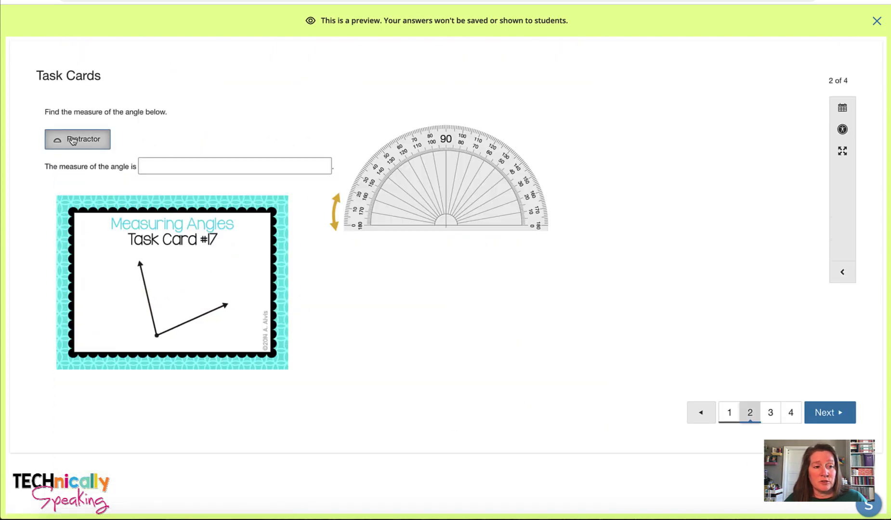
{"action": "left_click_drag", "start_coordinate": [454, 183], "coordinate": [173, 293]}
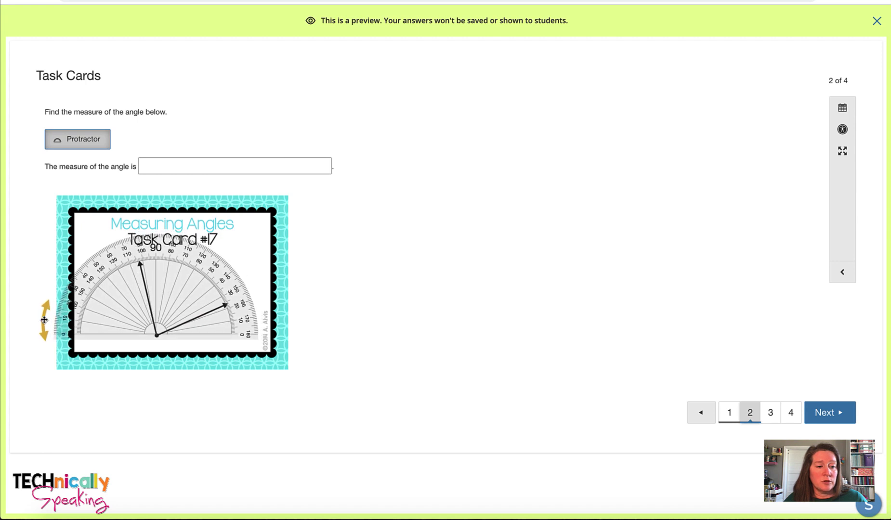
{"action": "left_click_drag", "start_coordinate": [45, 320], "coordinate": [49, 366]}
{"action": "left_click", "coordinate": [162, 165]}
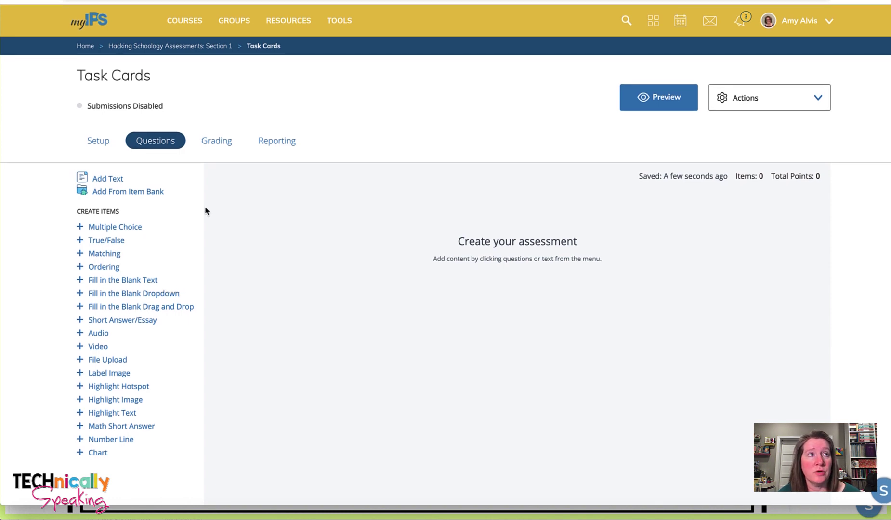
Create a Fill in the Blank Text question and paste the prompt 'Find the measure of the angle below.'
{"action": "left_click", "coordinate": [134, 283]}
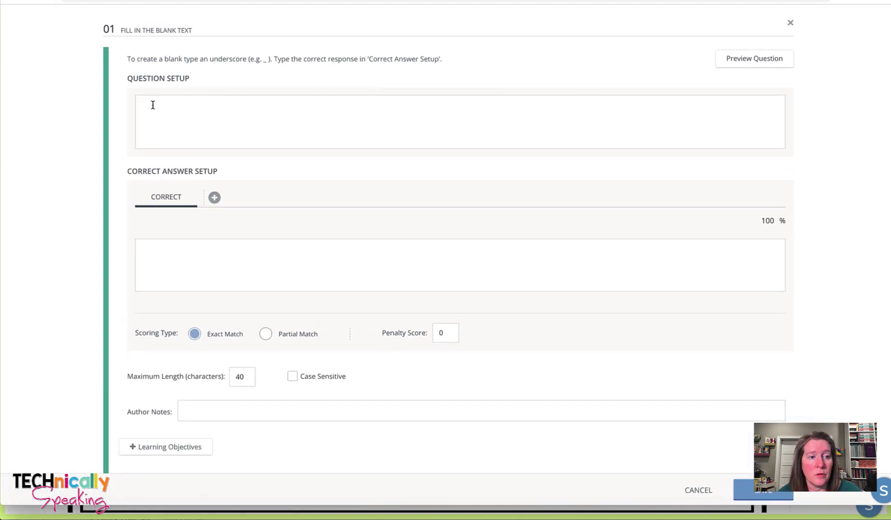
{"action": "left_click", "coordinate": [153, 105]}
{"action": "type", "text": "Find the measure of the angle below."}
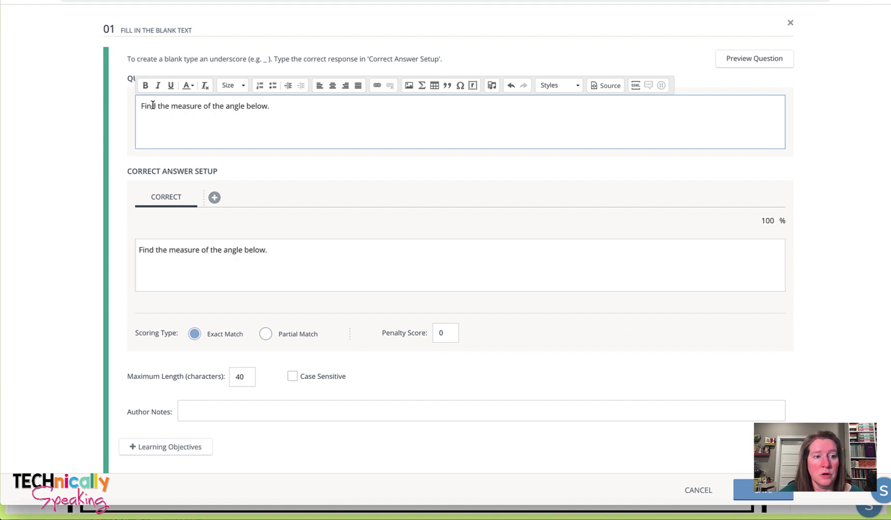
{"action": "key", "text": "Return"}
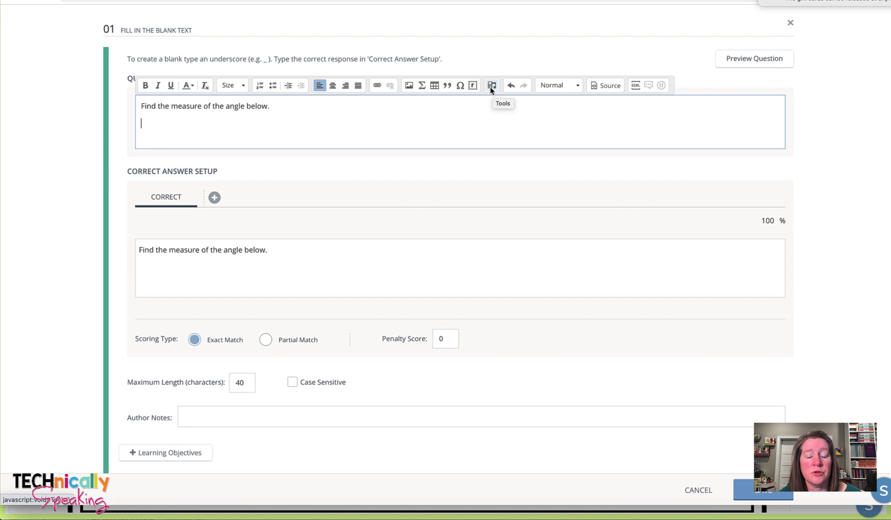
Insert the Protractor student tool, with alt text 'A 180-degree protractor', below the prompt
{"action": "left_click", "coordinate": [492, 85]}
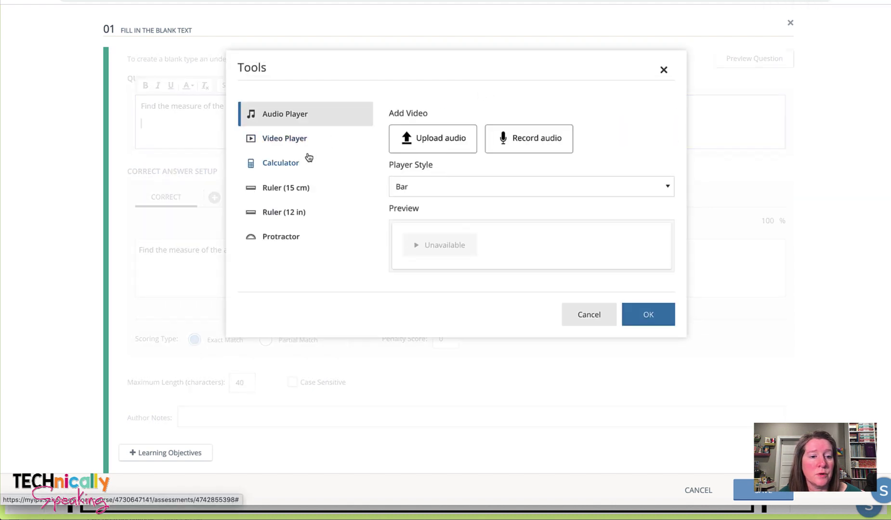
{"action": "left_click", "coordinate": [284, 237]}
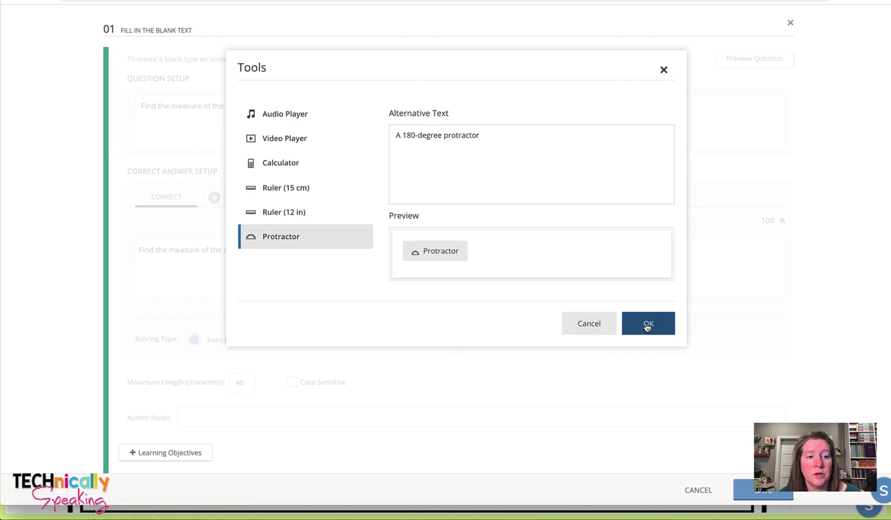
{"action": "left_click", "coordinate": [647, 327]}
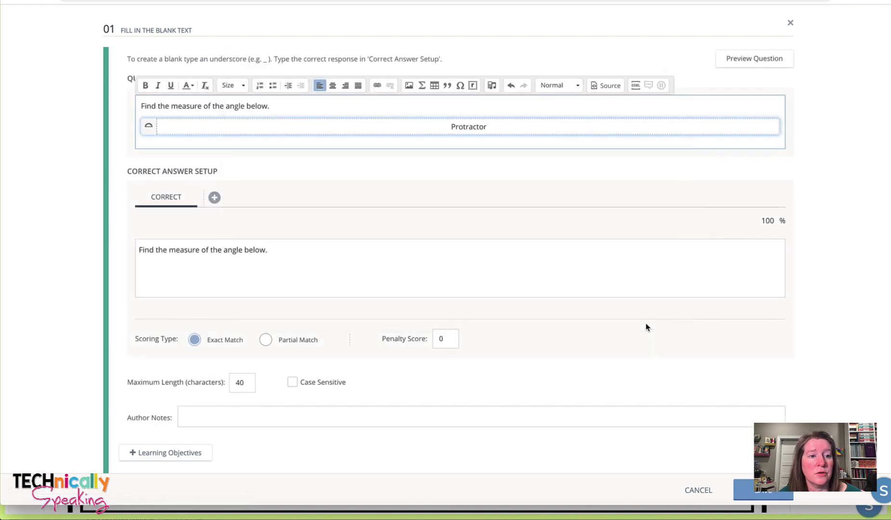
On a new line below the protractor, insert the Task Card #17 screenshot from Schoology Examples > Task Cards
{"action": "left_click", "coordinate": [785, 129]}
{"action": "key", "text": "Return"}
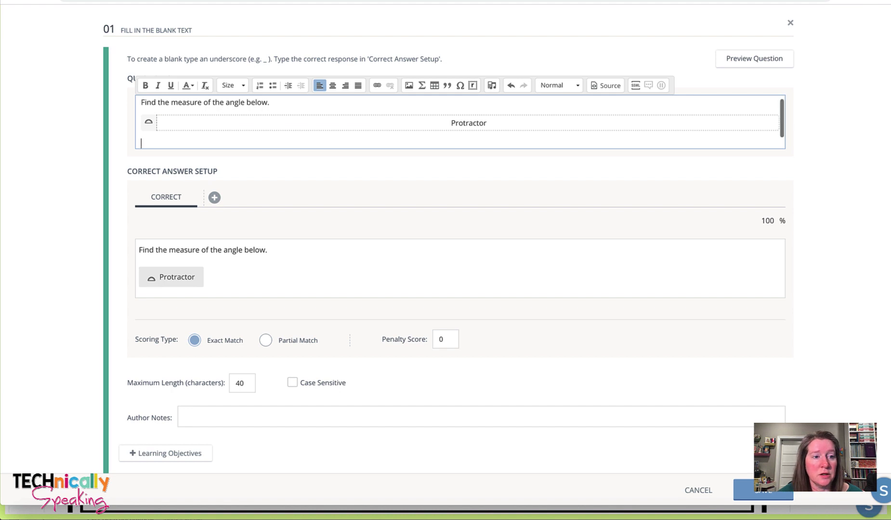
{"action": "left_click", "coordinate": [409, 87]}
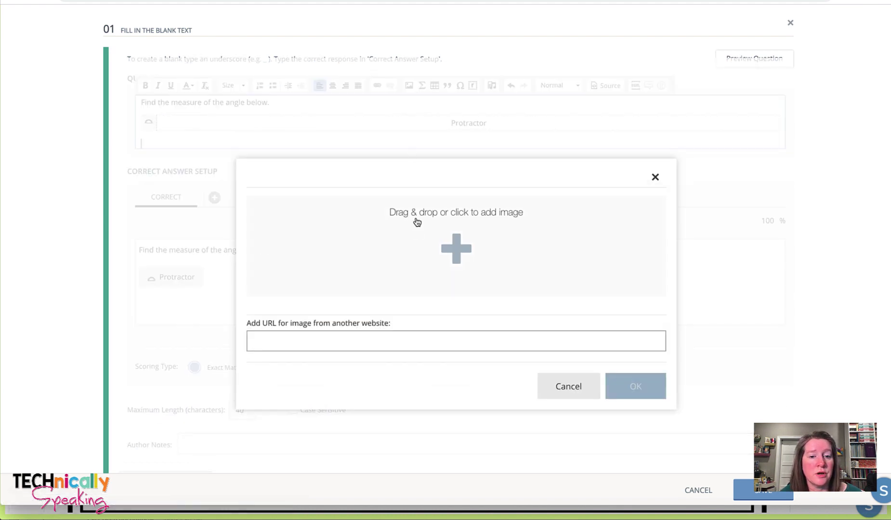
{"action": "left_click", "coordinate": [454, 254]}
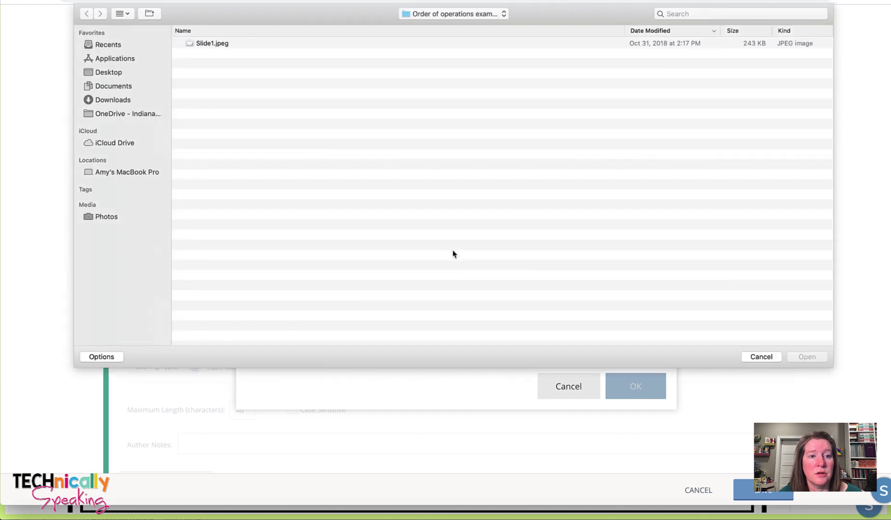
{"action": "left_click", "coordinate": [444, 15]}
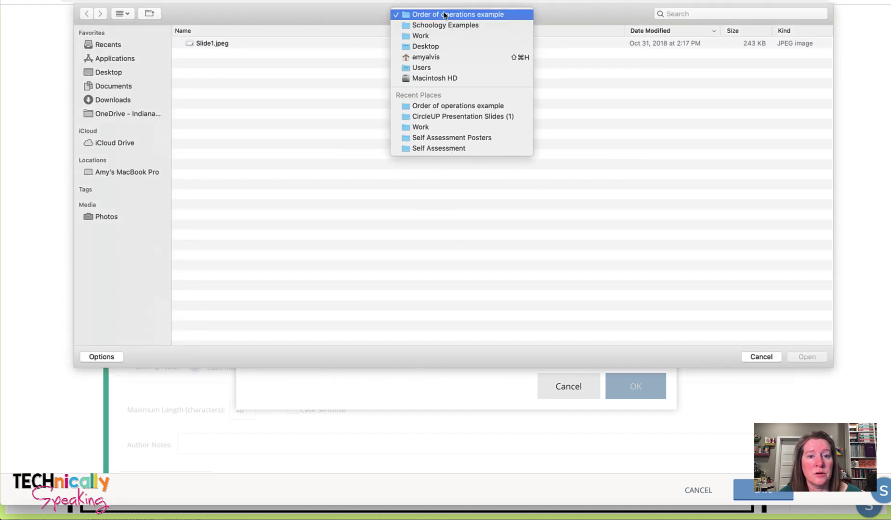
{"action": "left_click", "coordinate": [443, 26]}
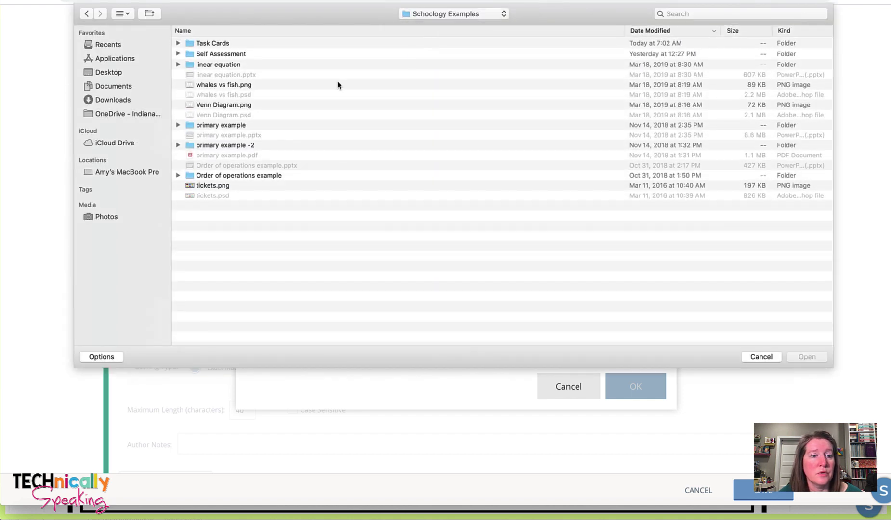
{"action": "double_click", "coordinate": [212, 43]}
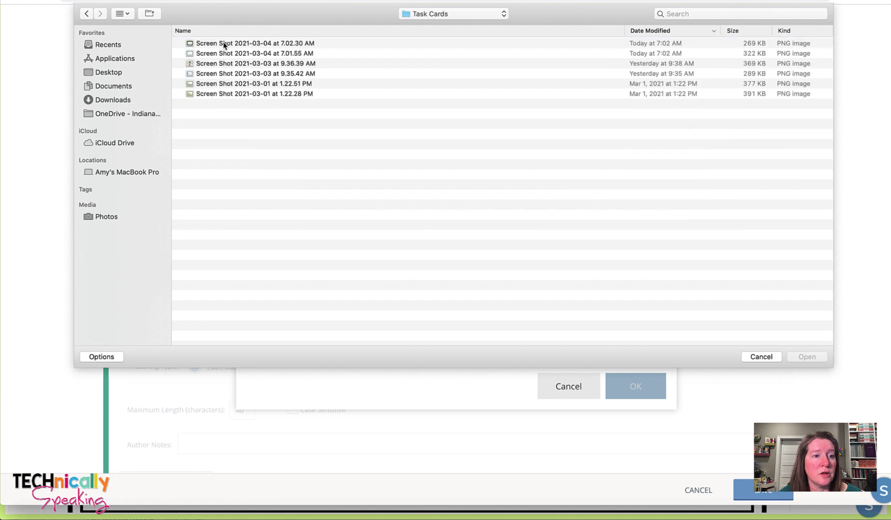
{"action": "left_click", "coordinate": [127, 16]}
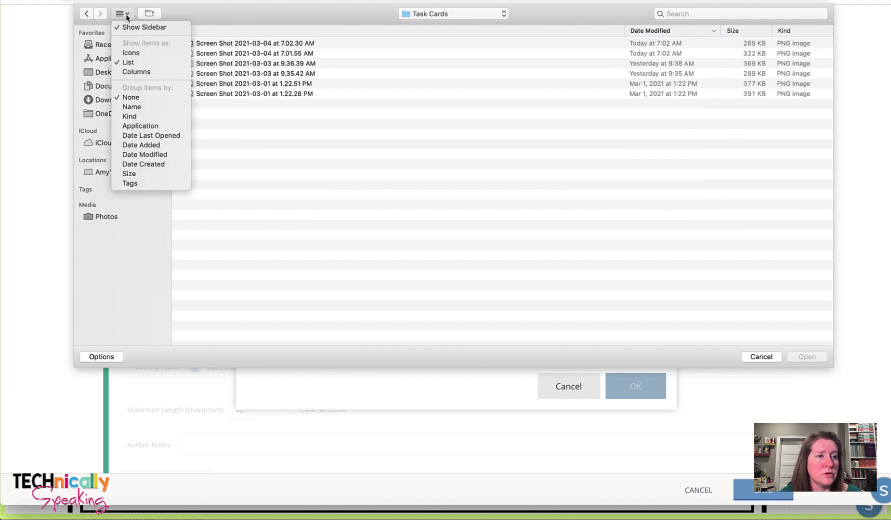
{"action": "left_click", "coordinate": [133, 53]}
{"action": "left_click", "coordinate": [429, 48]}
{"action": "left_click", "coordinate": [808, 357]}
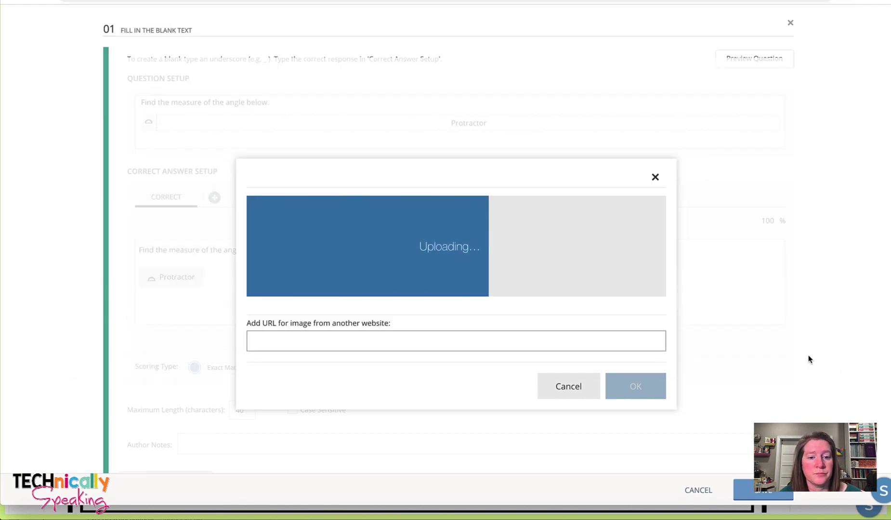
{"action": "left_click", "coordinate": [636, 394]}
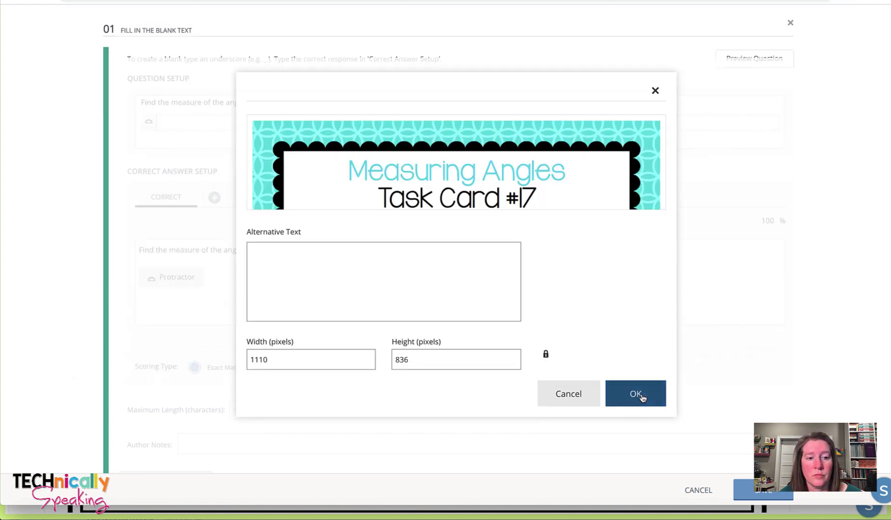
Preview the question and set the protractor on the angle's vertex, rotated to match the lower ray
{"action": "left_click", "coordinate": [752, 64]}
{"action": "scroll", "coordinate": [516, 186], "scroll_direction": "down", "scroll_amount": 2}
{"action": "scroll", "coordinate": [515, 185], "scroll_direction": "down", "scroll_amount": 3}
{"action": "scroll", "coordinate": [515, 185], "scroll_direction": "up", "scroll_amount": 2}
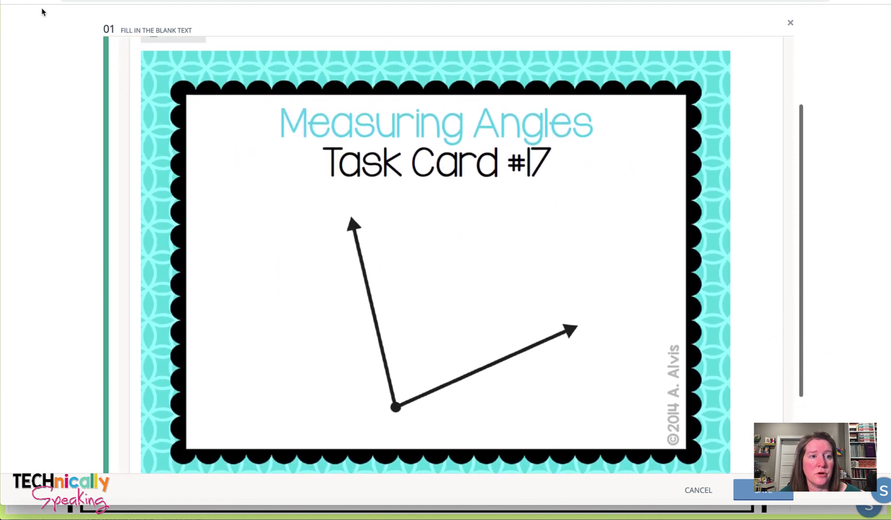
{"action": "left_click", "coordinate": [171, 49]}
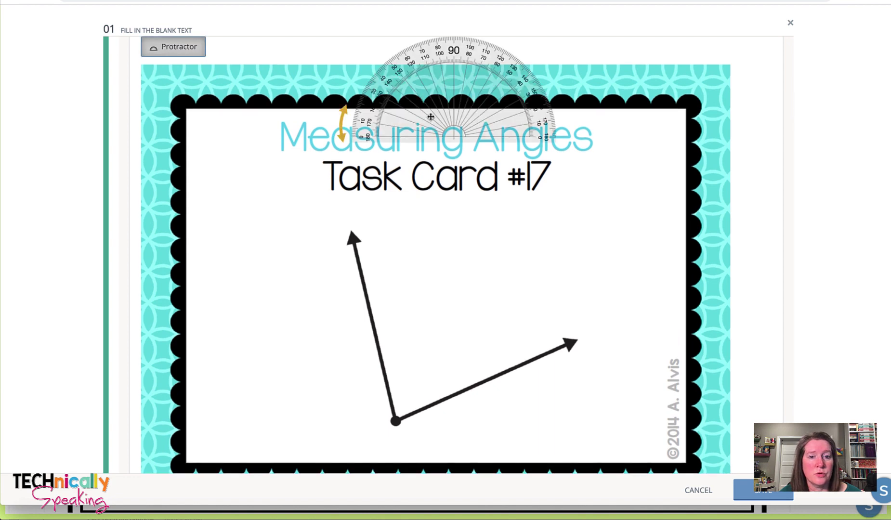
{"action": "left_click_drag", "start_coordinate": [428, 119], "coordinate": [372, 403]}
{"action": "left_click_drag", "start_coordinate": [285, 415], "coordinate": [290, 459]}
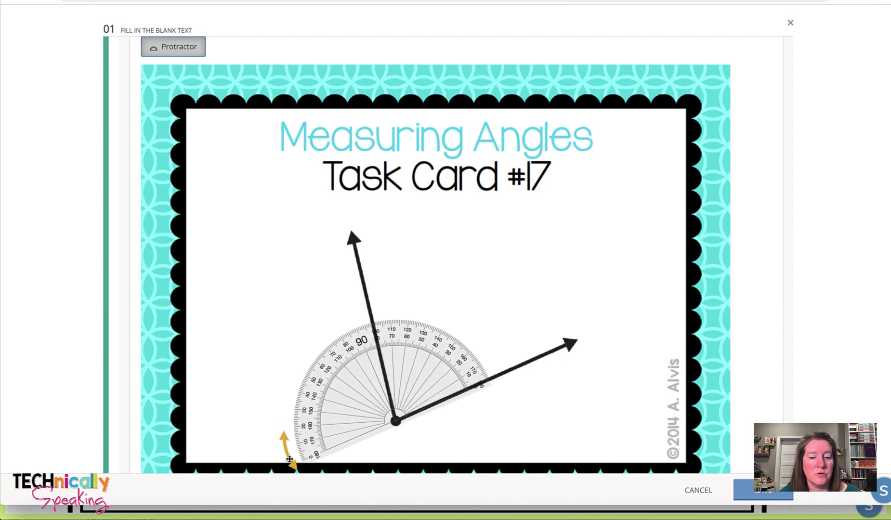
In the preview, drop the 69° answer chip into the ∠V box
{"action": "left_click", "coordinate": [757, 406]}
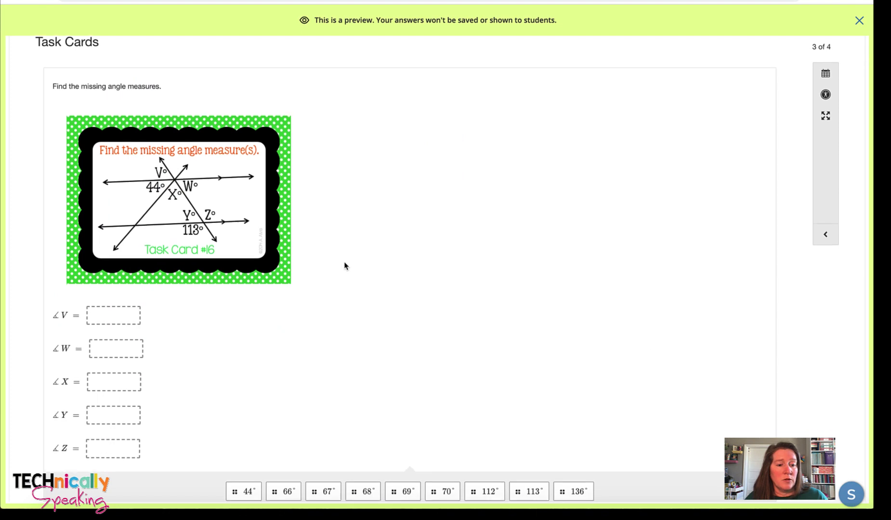
{"action": "scroll", "coordinate": [345, 266], "scroll_direction": "down", "scroll_amount": 1}
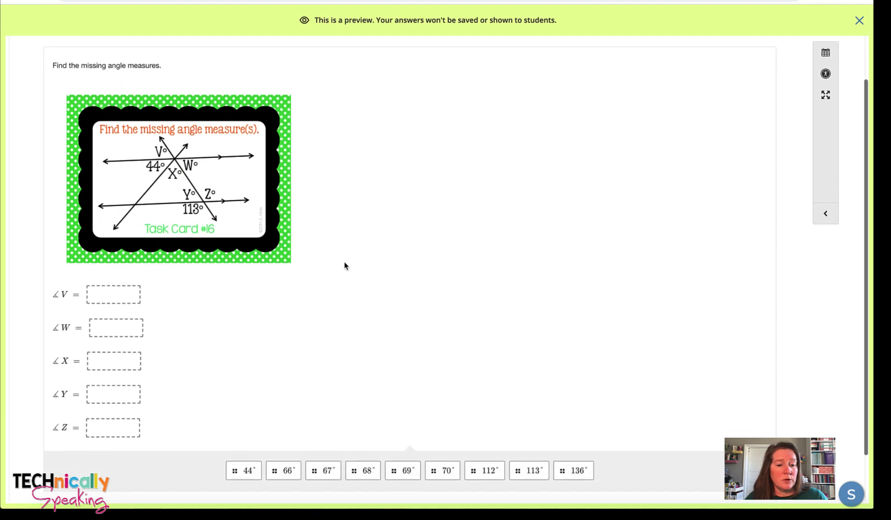
{"action": "left_click_drag", "start_coordinate": [409, 474], "coordinate": [112, 298]}
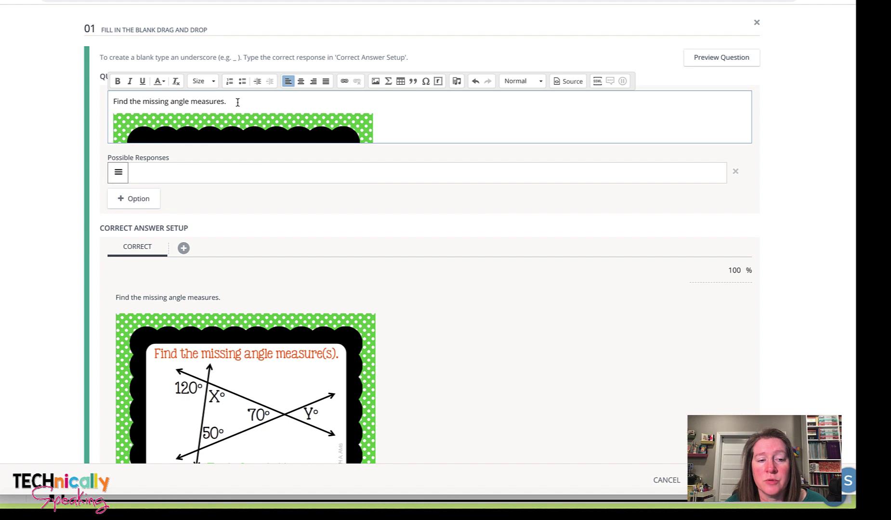
Add the math expression '∠V =' below the task card image using the angle symbol set
{"action": "scroll", "coordinate": [237, 103], "scroll_direction": "down", "scroll_amount": 6}
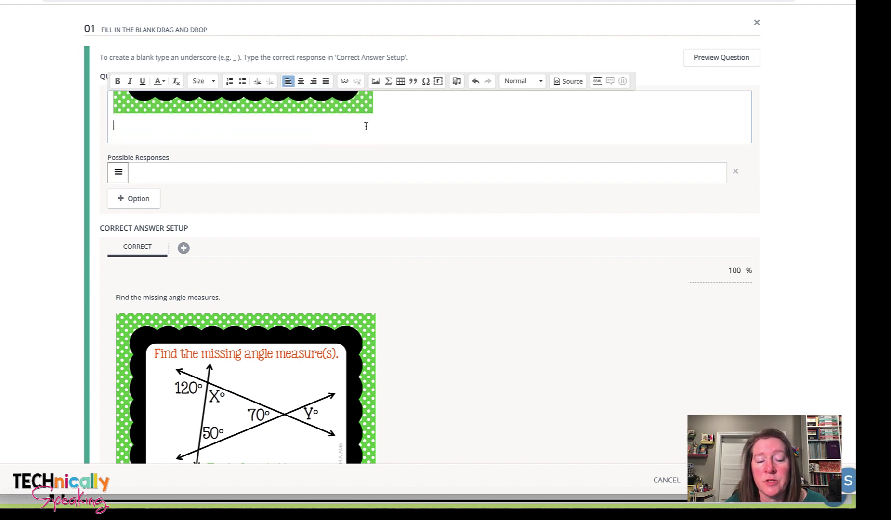
{"action": "left_click", "coordinate": [389, 82]}
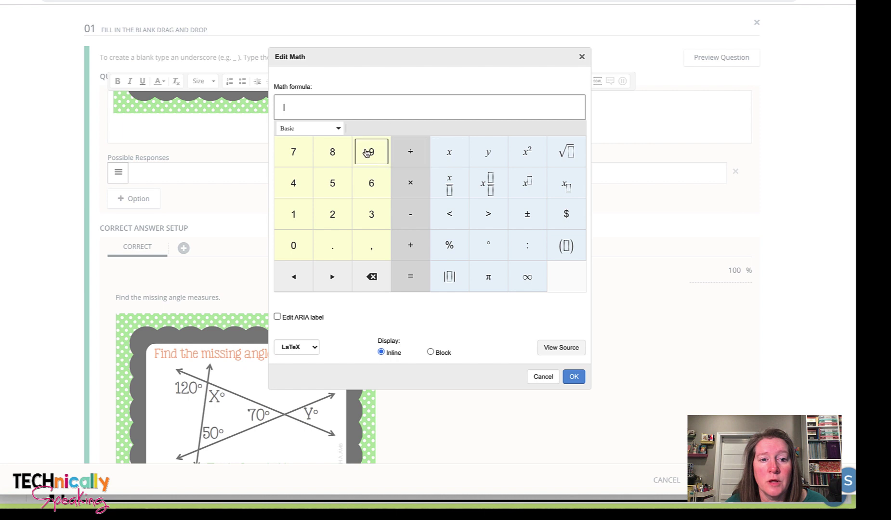
{"action": "left_click", "coordinate": [338, 128]}
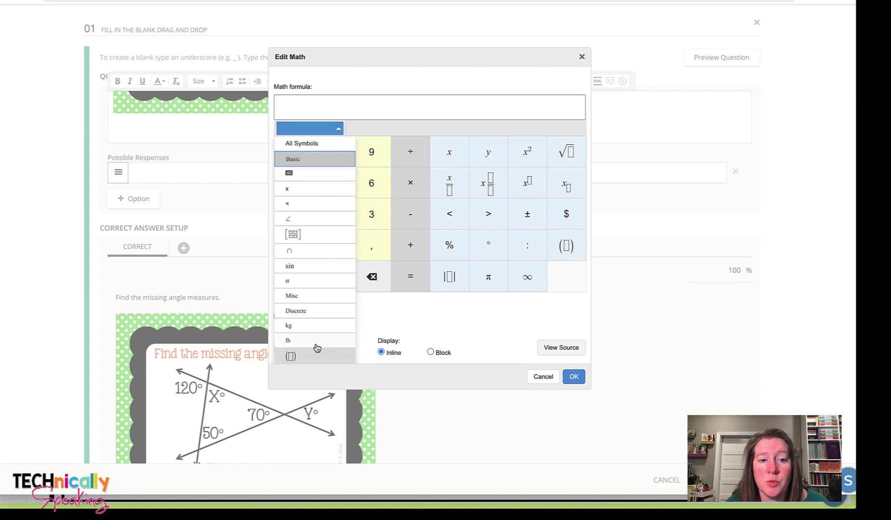
{"action": "left_click", "coordinate": [304, 220]}
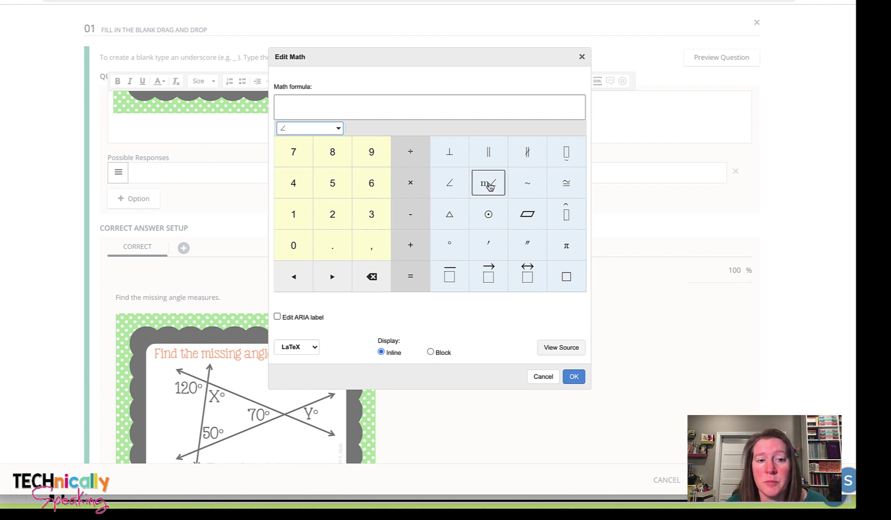
{"action": "left_click", "coordinate": [489, 187]}
{"action": "left_click", "coordinate": [305, 111]}
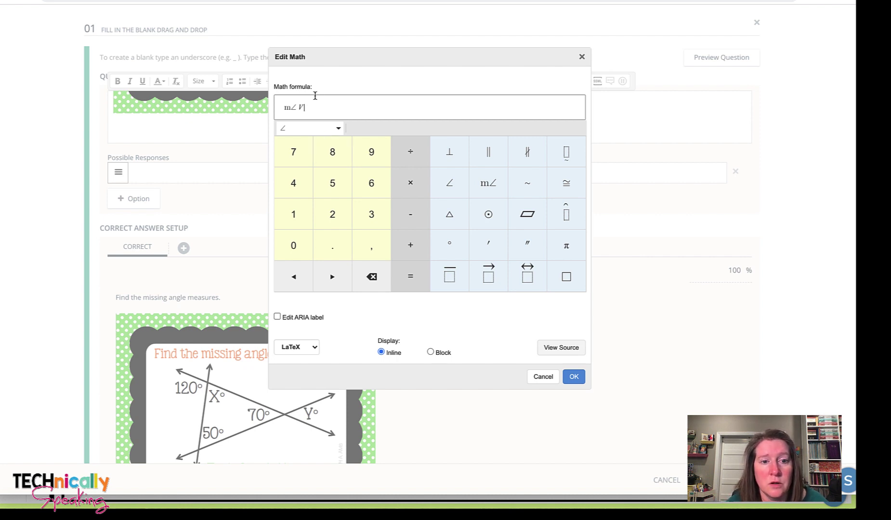
{"action": "left_click", "coordinate": [411, 279]}
{"action": "left_click", "coordinate": [573, 378]}
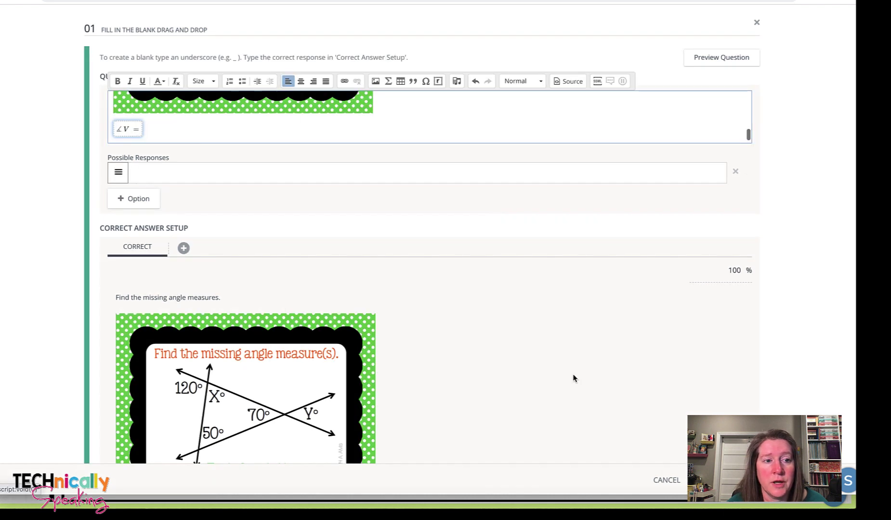
Type an underscore after '∠V =' to create a response blank
{"action": "left_click", "coordinate": [158, 132]}
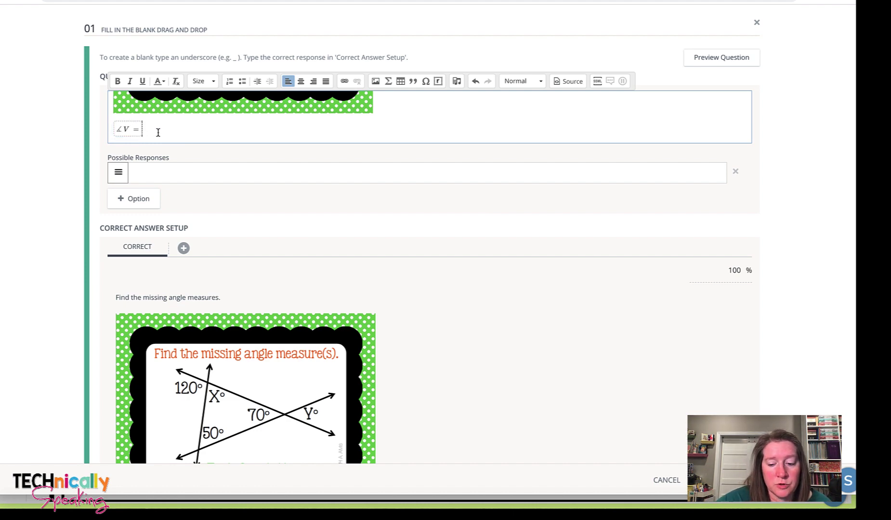
{"action": "type", "text": "_"}
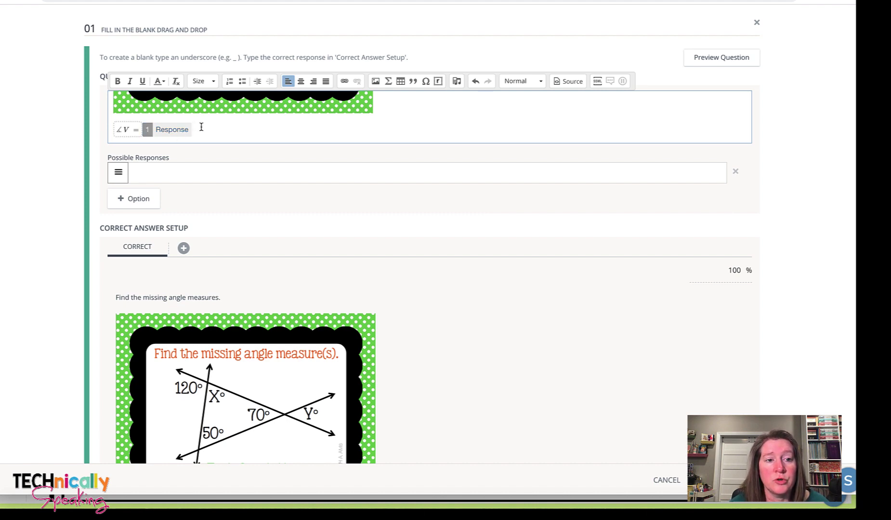
{"action": "scroll", "coordinate": [202, 127], "scroll_direction": "up", "scroll_amount": 3}
{"action": "scroll", "coordinate": [201, 127], "scroll_direction": "down", "scroll_amount": 2}
{"action": "scroll", "coordinate": [202, 127], "scroll_direction": "down", "scroll_amount": 1}
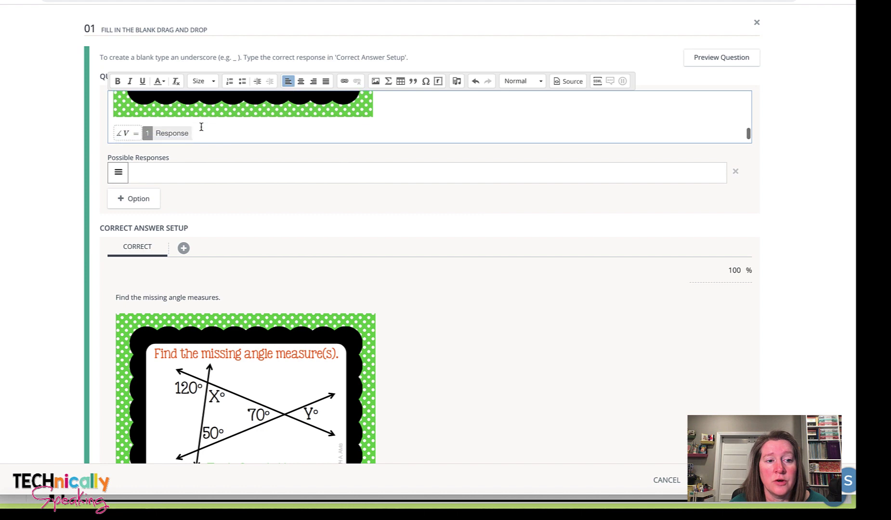
Enter 44° as the first possible response and add a second response option
{"action": "left_click", "coordinate": [148, 175]}
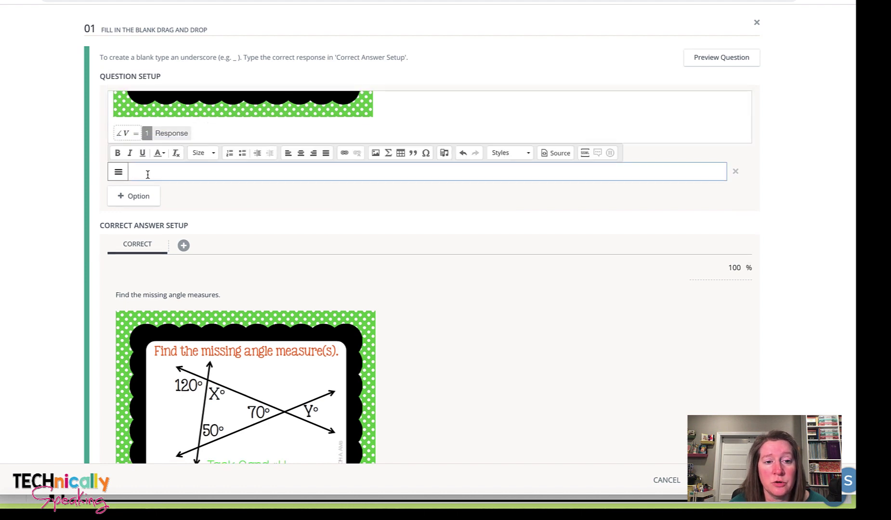
{"action": "left_click", "coordinate": [389, 154]}
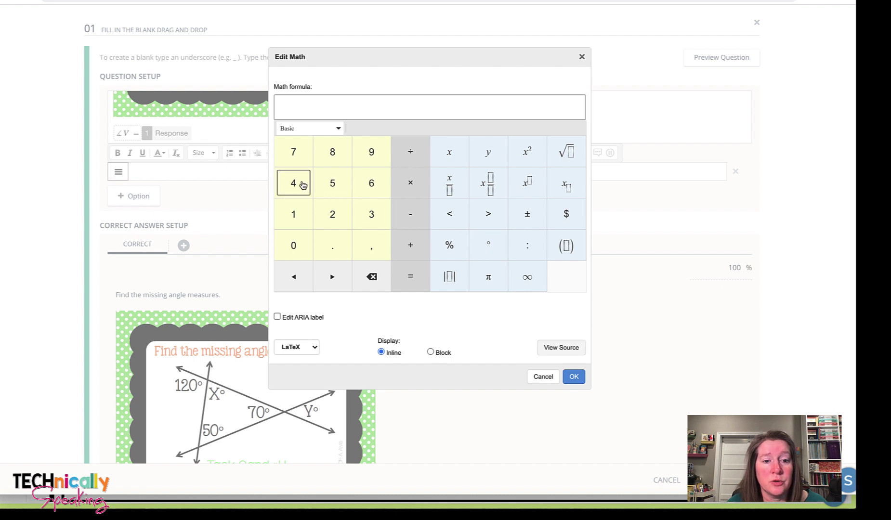
{"action": "left_click", "coordinate": [303, 188]}
{"action": "left_click", "coordinate": [303, 189]}
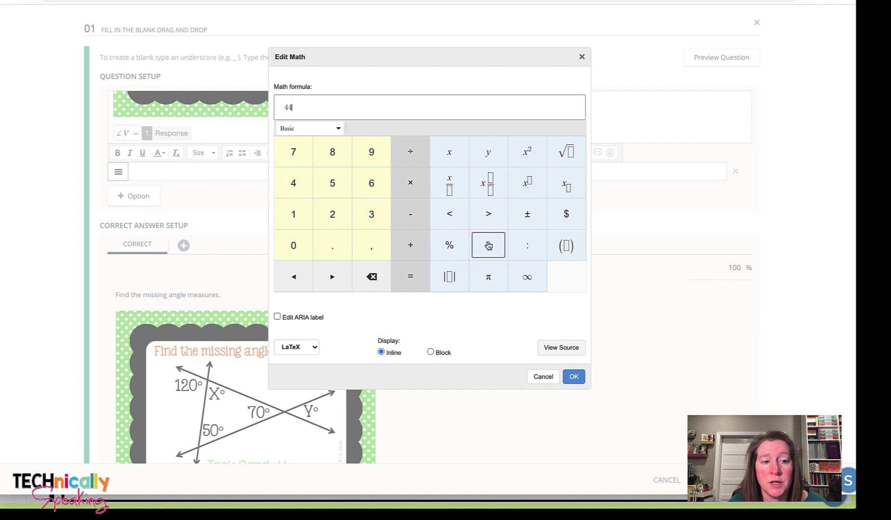
{"action": "left_click", "coordinate": [488, 245]}
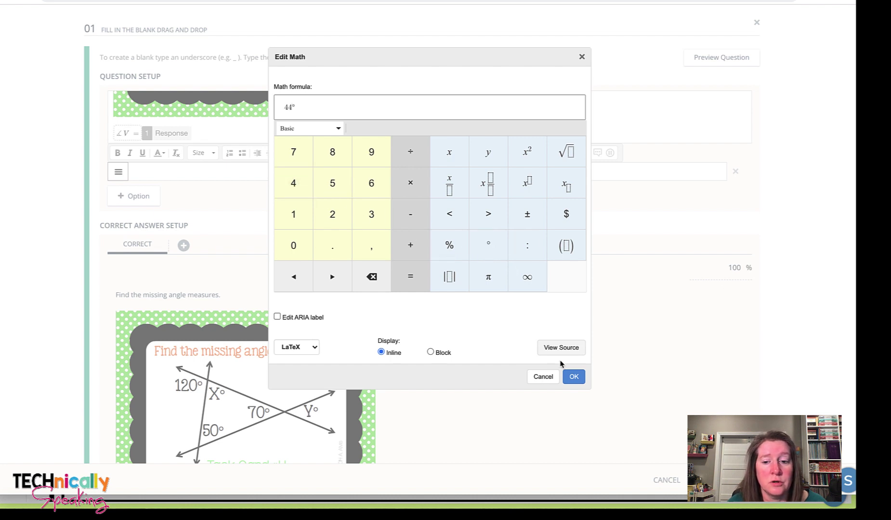
{"action": "left_click", "coordinate": [574, 376]}
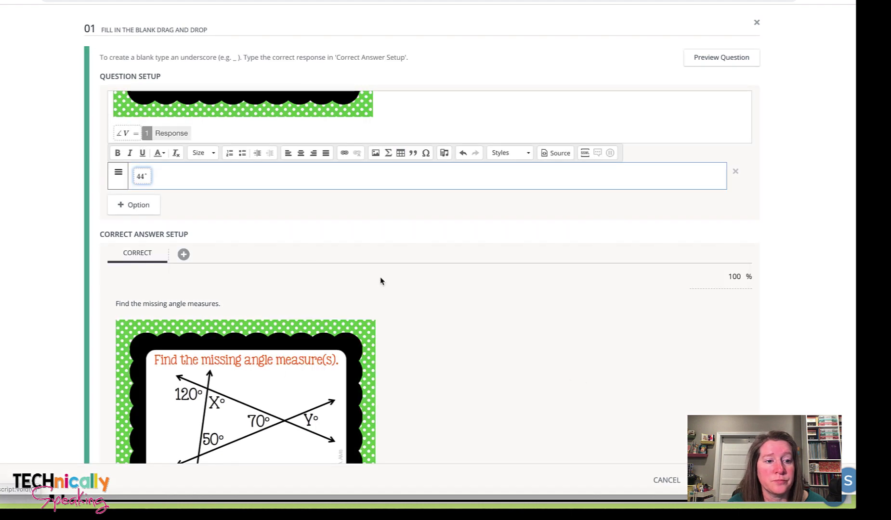
{"action": "left_click", "coordinate": [140, 207]}
Type 66 into the second possible response row
{"action": "left_click", "coordinate": [156, 206]}
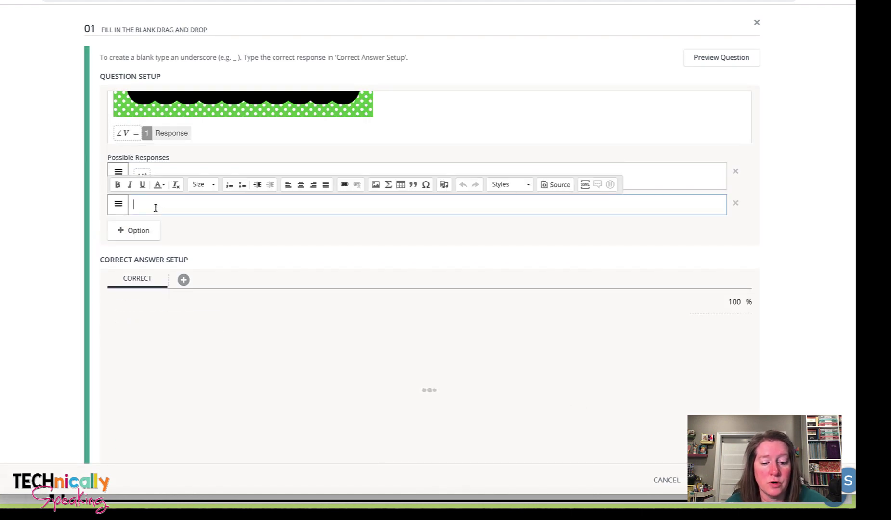
{"action": "type", "text": "66"}
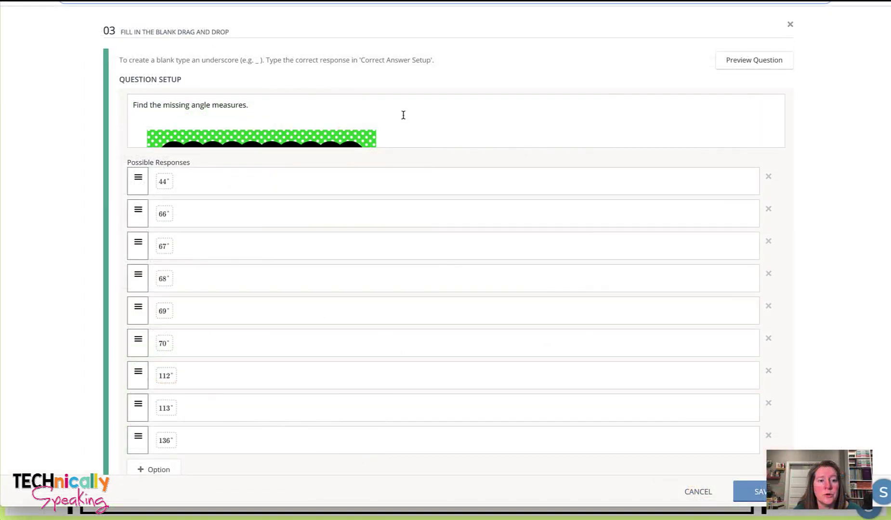
{"action": "scroll", "coordinate": [404, 115], "scroll_direction": "down", "scroll_amount": 5}
{"action": "scroll", "coordinate": [404, 116], "scroll_direction": "down", "scroll_amount": 5}
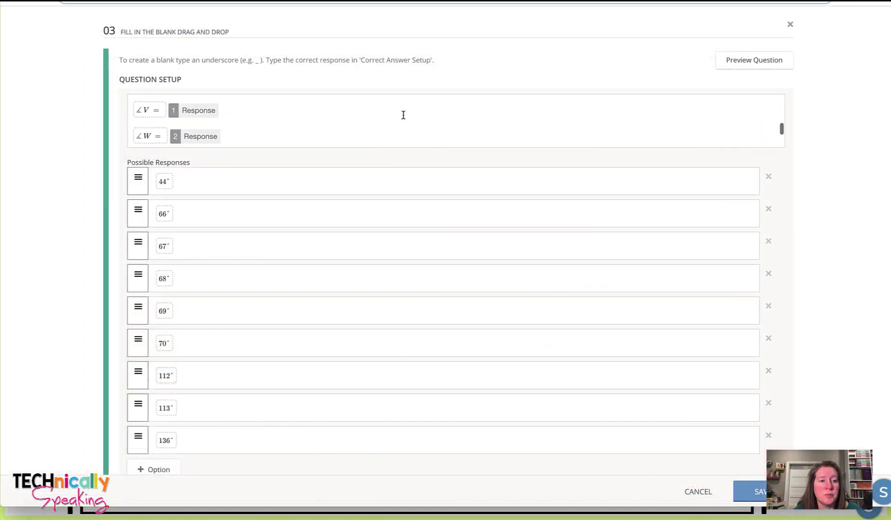
Review the finished question's blanks ∠V to ∠Z, nine degree responses and correct answers
{"action": "scroll", "coordinate": [219, 113], "scroll_direction": "down", "scroll_amount": 3}
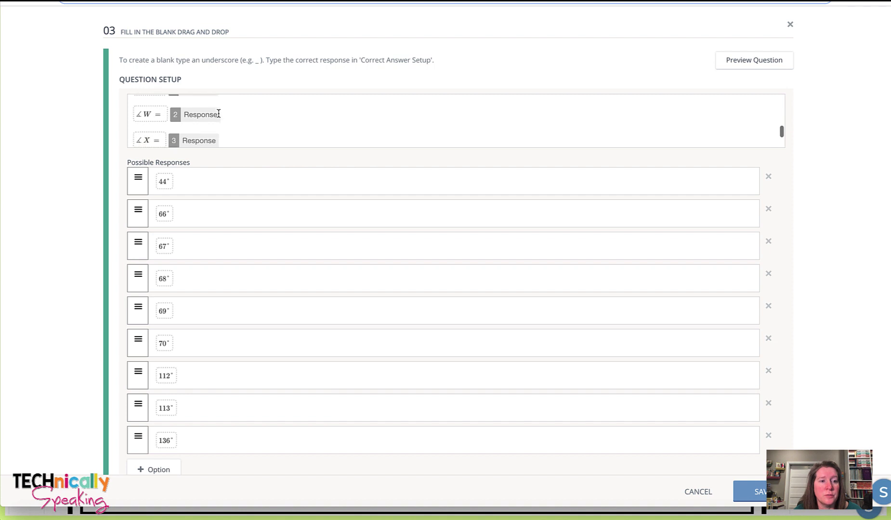
{"action": "scroll", "coordinate": [201, 187], "scroll_direction": "down", "scroll_amount": 4}
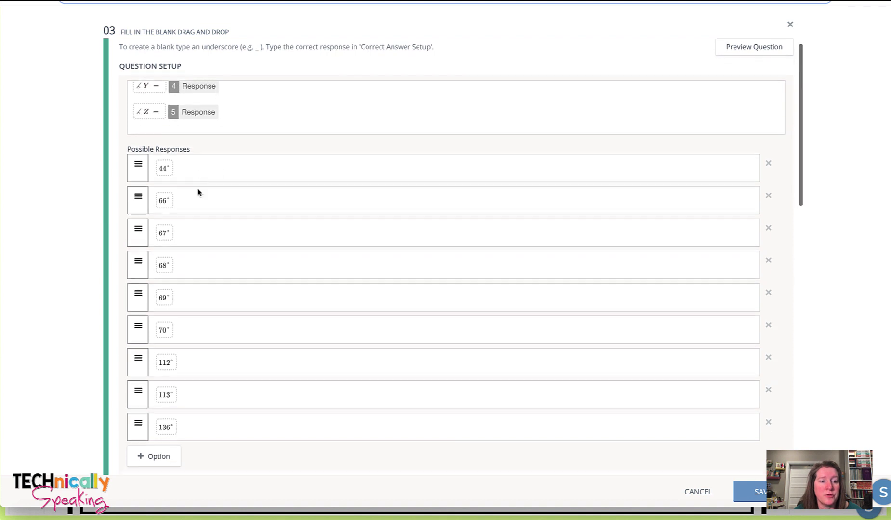
{"action": "scroll", "coordinate": [198, 190], "scroll_direction": "down", "scroll_amount": 3}
{"action": "scroll", "coordinate": [333, 174], "scroll_direction": "down", "scroll_amount": 6}
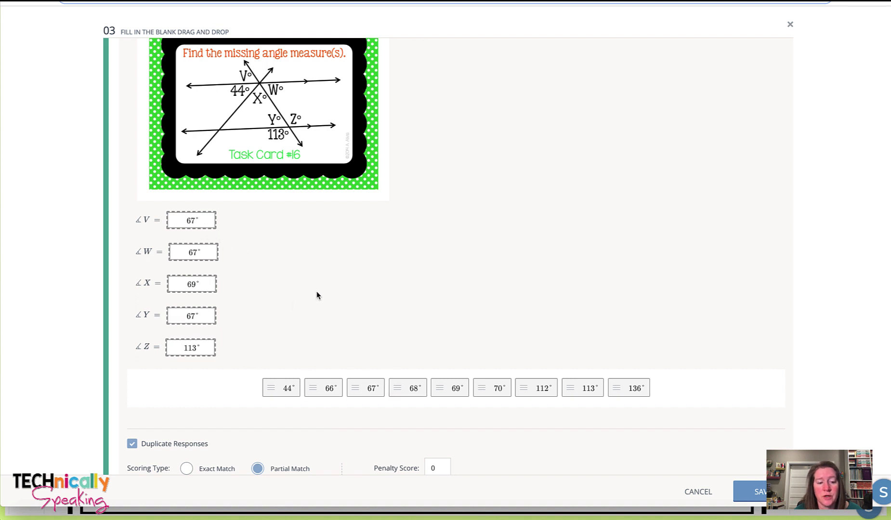
{"action": "scroll", "coordinate": [310, 295], "scroll_direction": "down", "scroll_amount": 2}
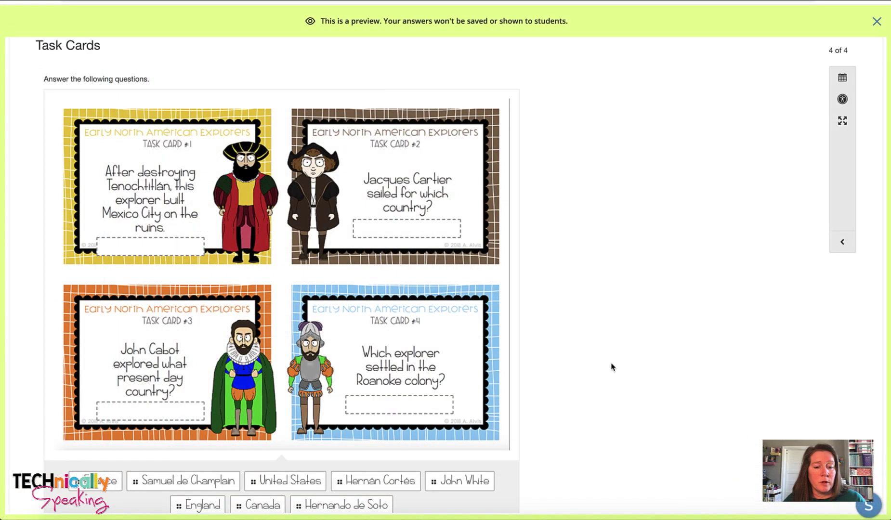
Drop Samuel de Champlain into Task Cards #4 and #1, after trying United States on #3
{"action": "scroll", "coordinate": [547, 352], "scroll_direction": "down", "scroll_amount": 1}
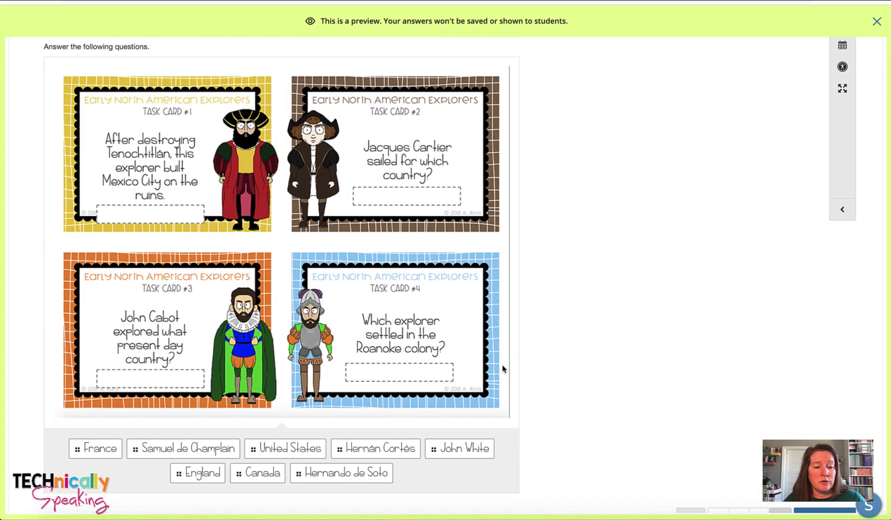
{"action": "left_click_drag", "start_coordinate": [192, 448], "coordinate": [402, 373]}
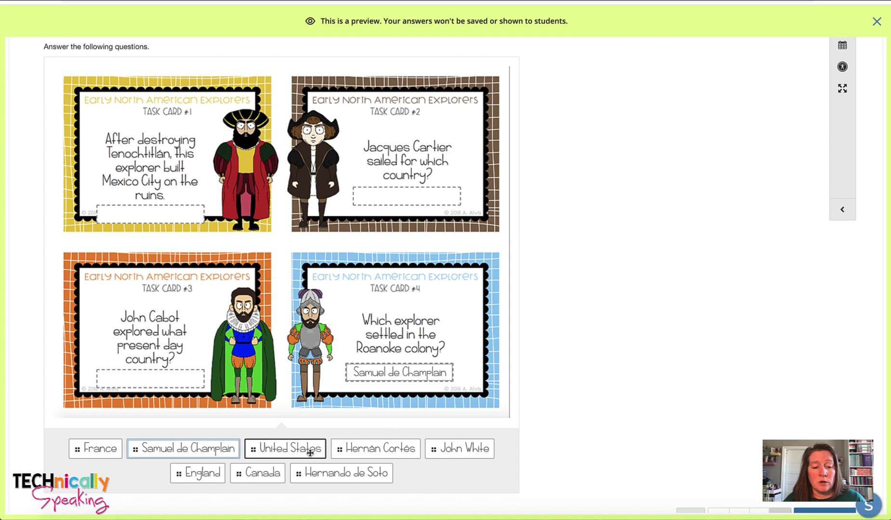
{"action": "left_click_drag", "start_coordinate": [302, 450], "coordinate": [149, 381]}
{"action": "left_click_drag", "start_coordinate": [205, 450], "coordinate": [159, 216]}
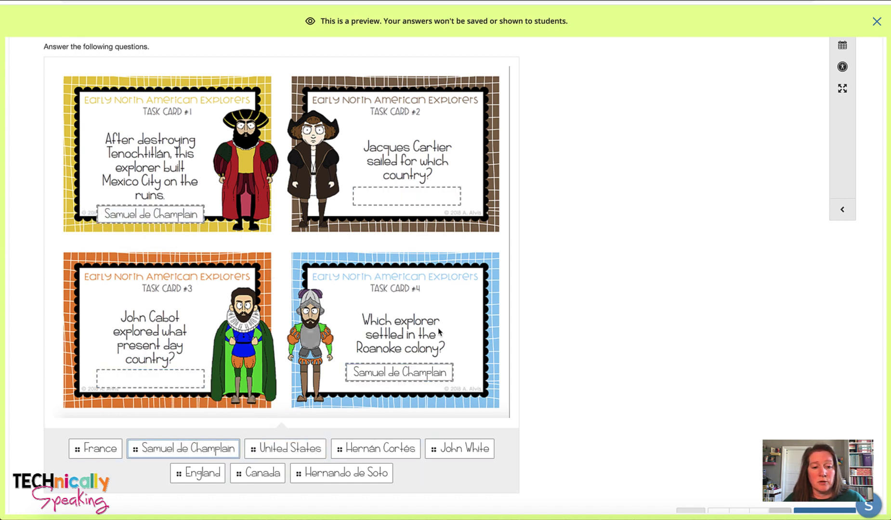